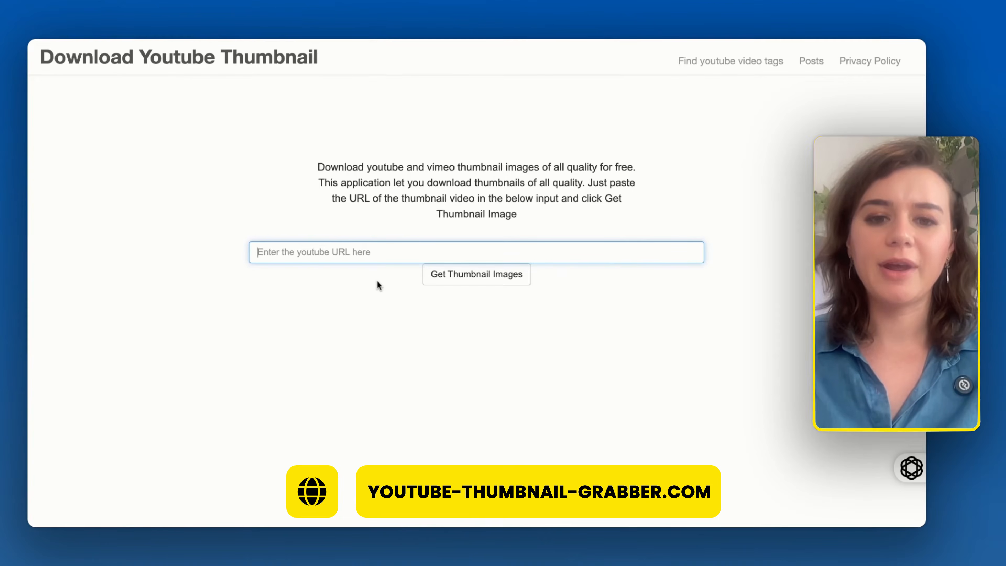
key(super+v)
click(466, 275)
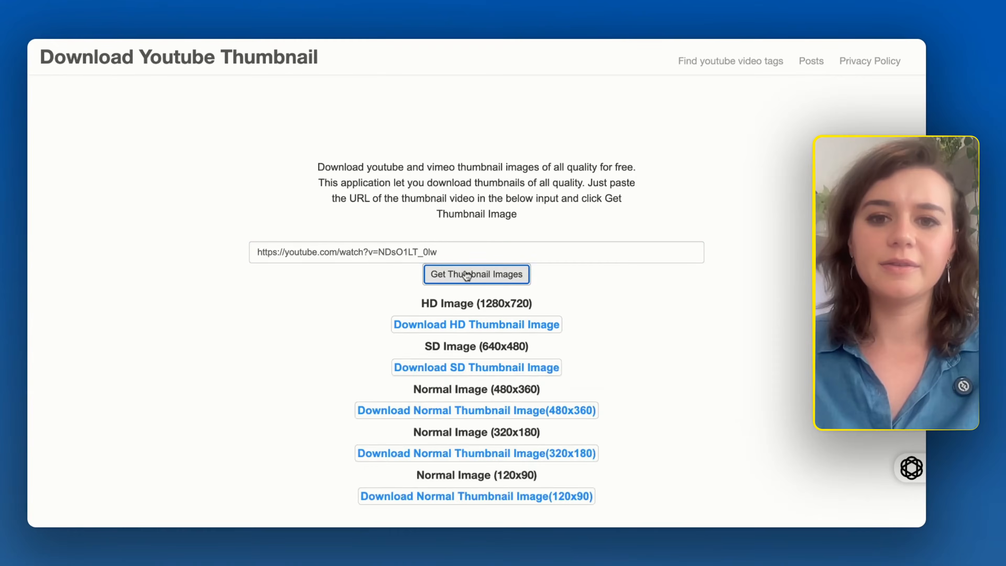
scroll(467, 274, down, 10)
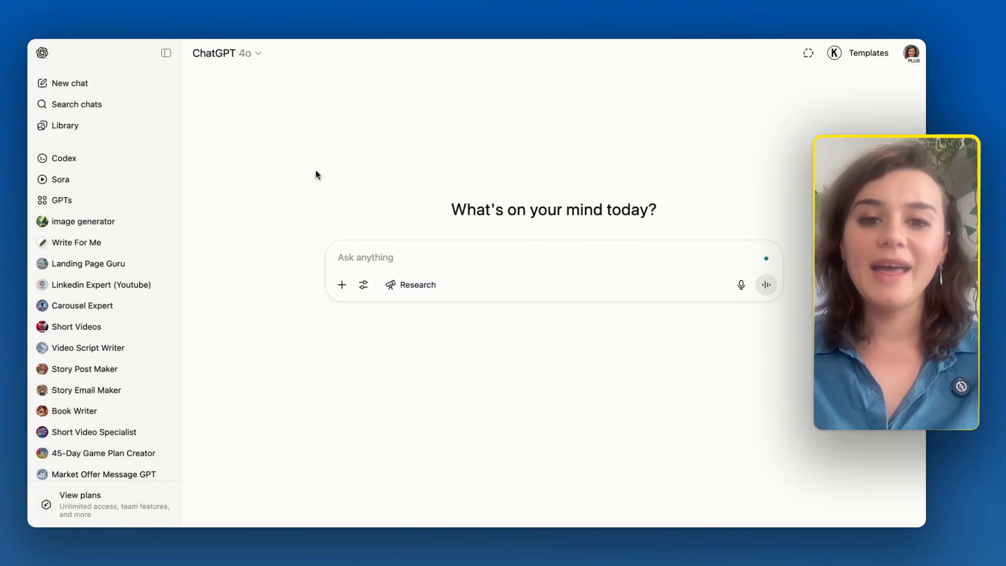
Step: In ChatGPT, attach the pyramid thumbnail and the portrait photo, and ask to recreate the thumbnail with the man replaced by a woman
drag(28, 448, 410, 277)
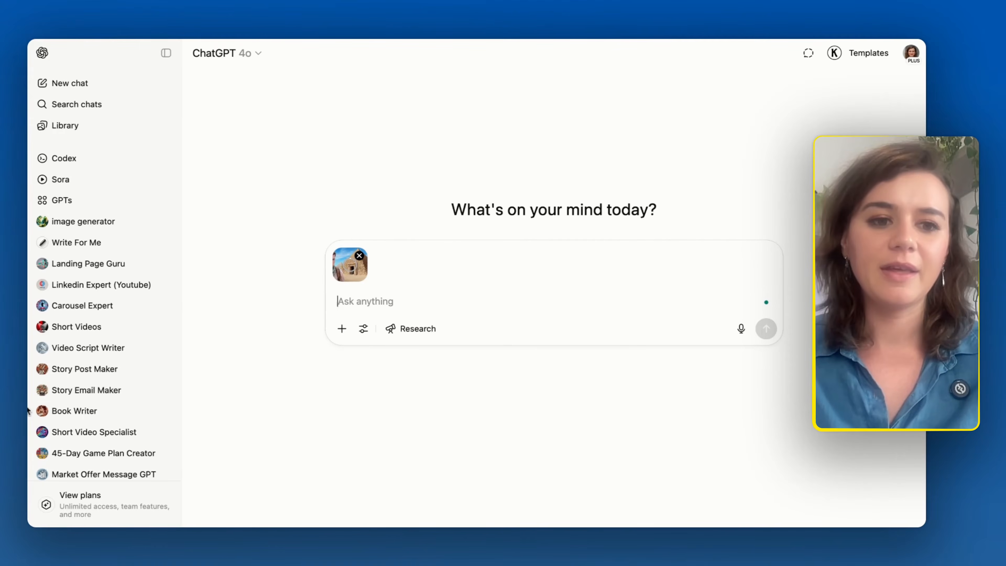
drag(28, 411, 416, 268)
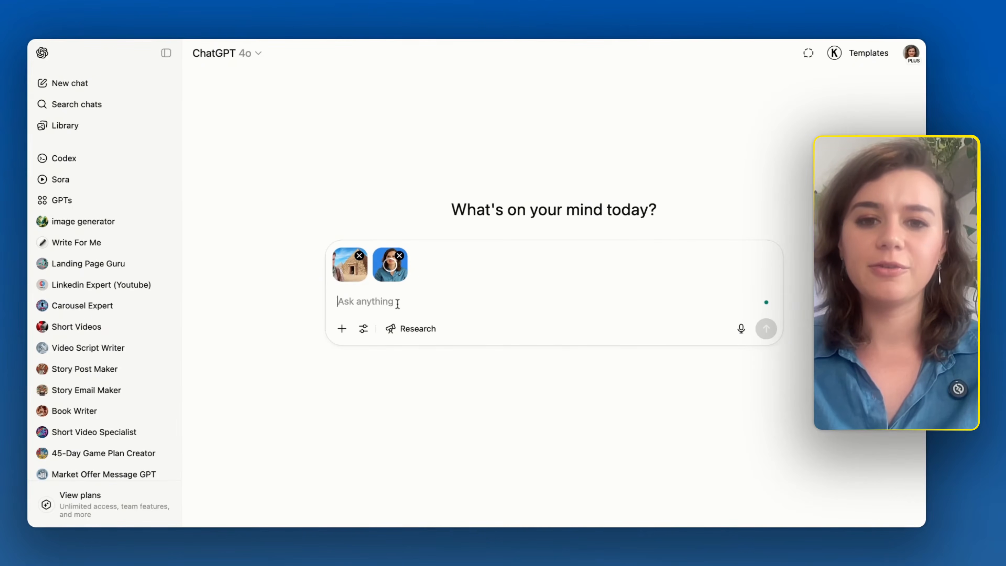
text(Can you recreate this thumbnail, but replace the man with a woman?)
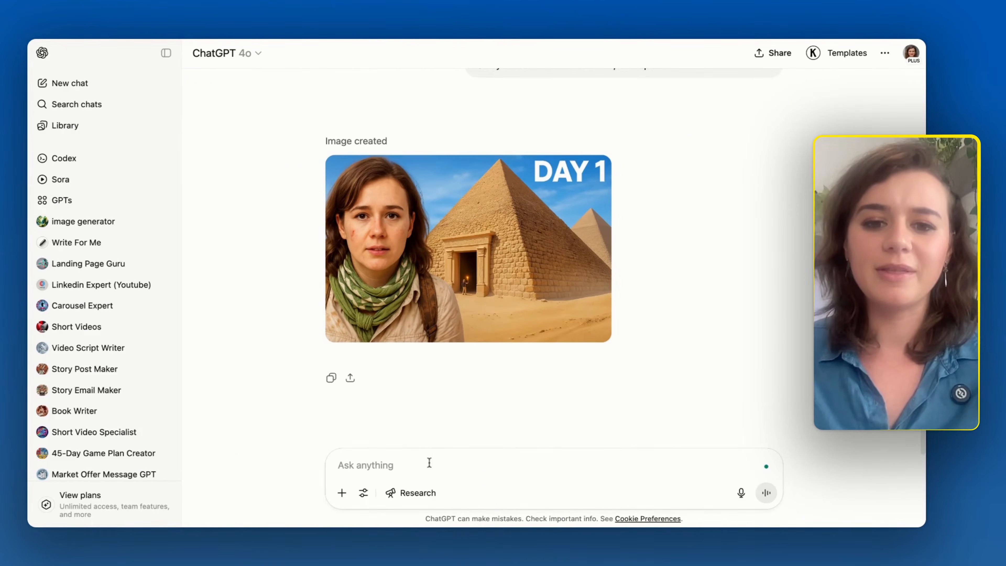
Step: Request practical khaki-colored adventure gear for the woman that fits the desert scene, and a mysterious atmosphere with warm sunset lighting
text(Change the woman's outfit to practical, khaki-colored adventure gear that fits the desert scene)
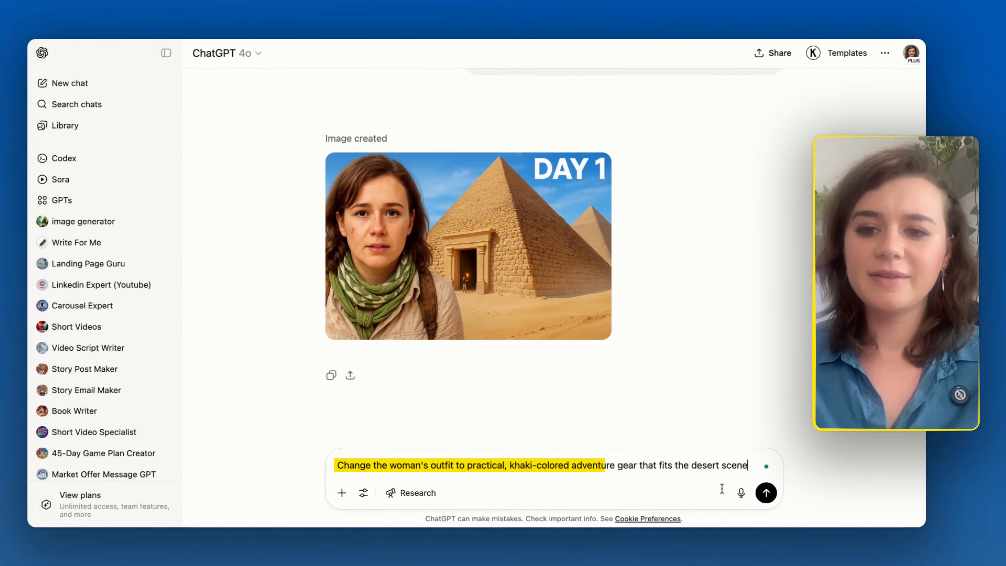
click(766, 493)
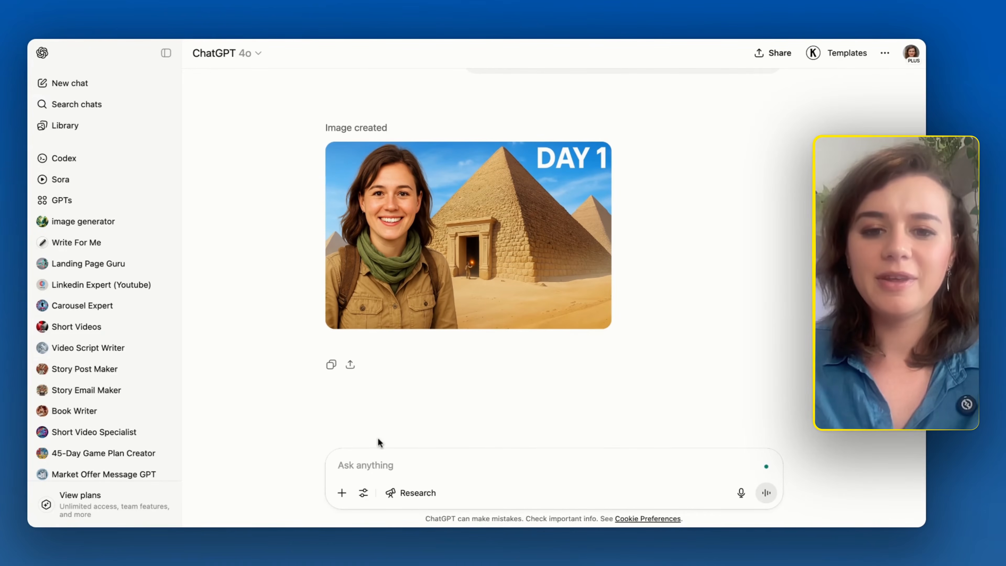
text(Make the atmosphere mysterious with warm sunset lighting)
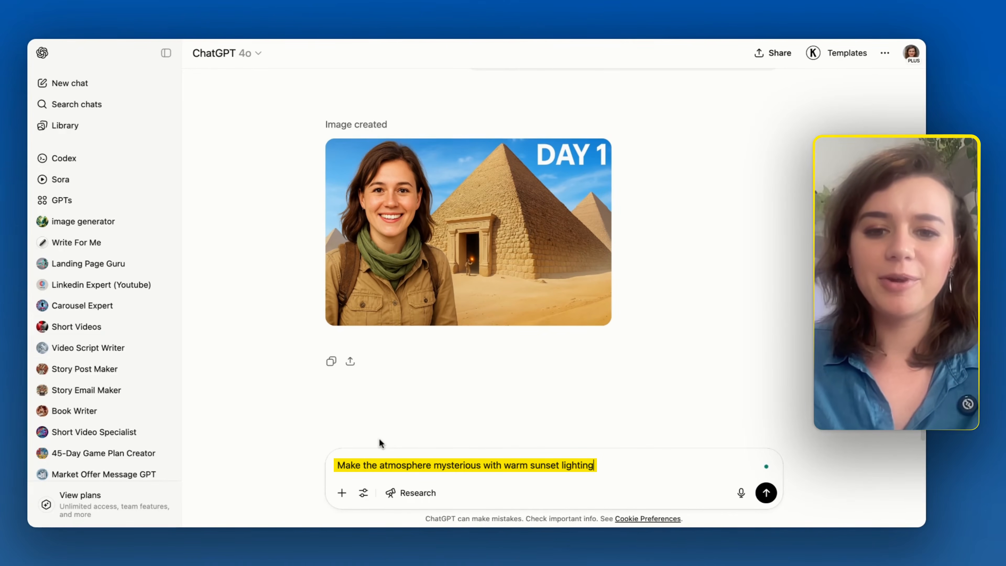
key(Return)
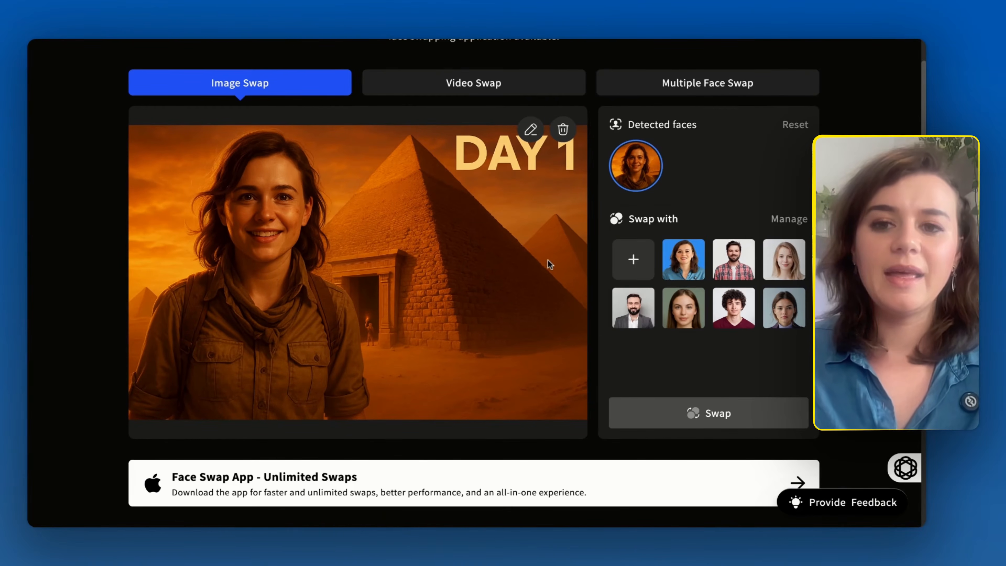
Step: In the face swap tool, swap the detected face in the DAY 1 image with the blue-background portrait
click(673, 266)
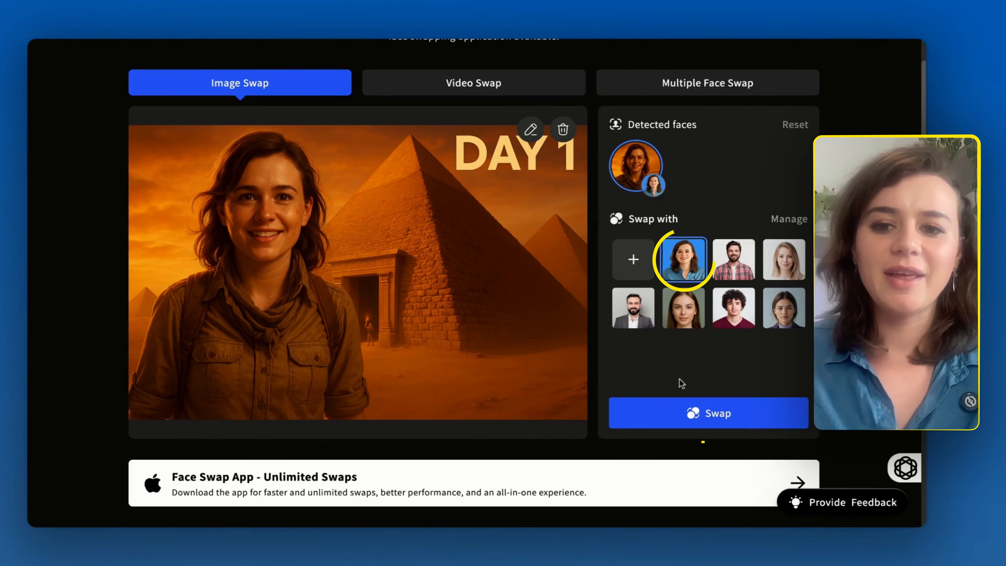
click(681, 414)
scroll(569, 313, up, 4)
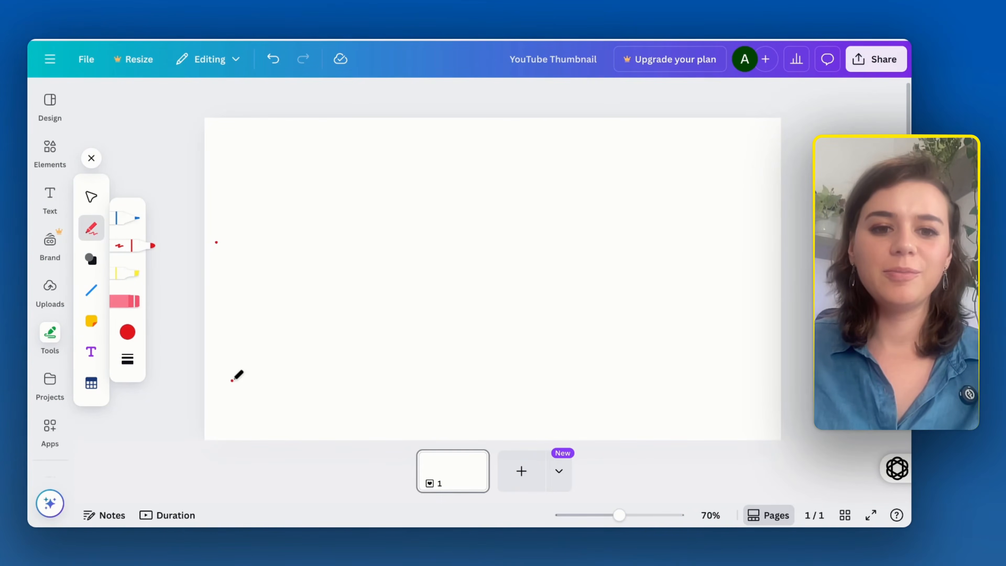
Step: On the blank Canva page, sketch in red a tall potted plant on the left and a long desk holding a small potted plant
mouse_move(233, 379)
mouse_down()
mouse_move(278, 376)
mouse_move(258, 197)
mouse_move(216, 274)
mouse_up()
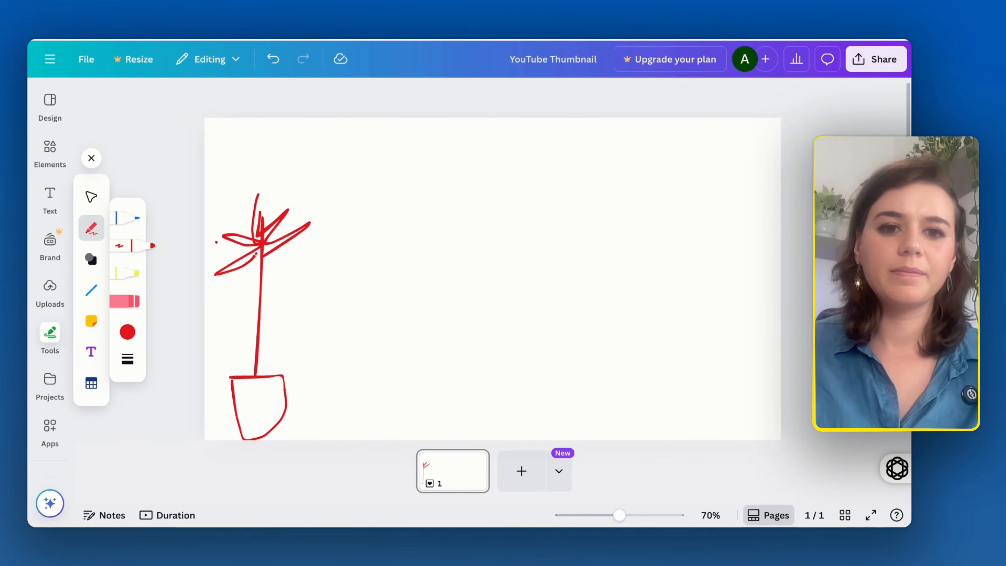
drag(351, 319, 352, 438)
mouse_move(376, 330)
mouse_down()
mouse_move(388, 439)
mouse_move(500, 342)
mouse_move(621, 307)
mouse_up()
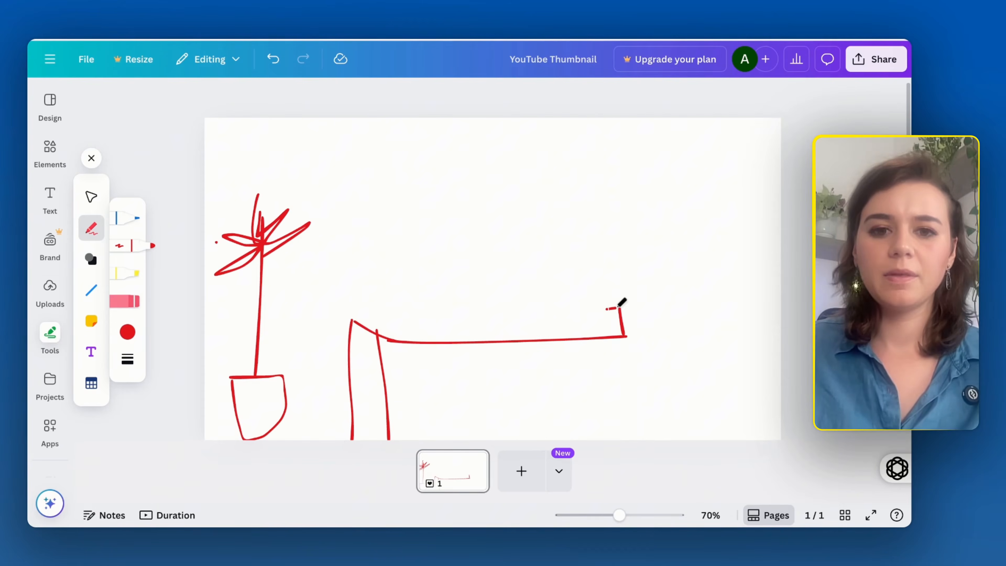
drag(352, 319, 617, 307)
drag(620, 309, 639, 438)
drag(610, 339, 603, 438)
mouse_move(373, 291)
mouse_down()
mouse_move(409, 293)
mouse_move(419, 280)
mouse_up()
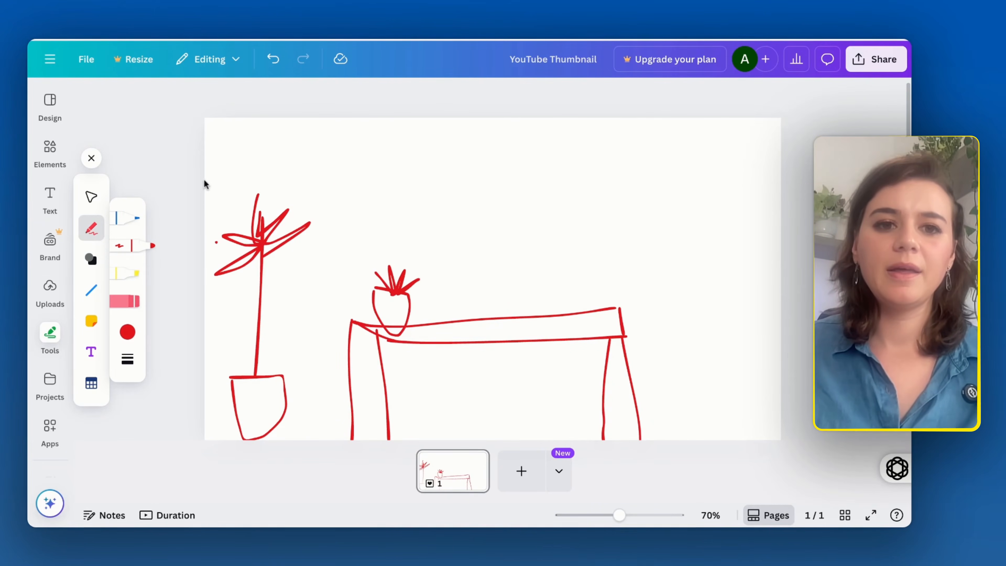
Step: Draw a frame in the page's upper-left corner labelled PAINTING and another in the upper-right corner labelled WINDOW
mouse_move(205, 183)
mouse_down()
mouse_move(411, 127)
mouse_move(412, 118)
mouse_up()
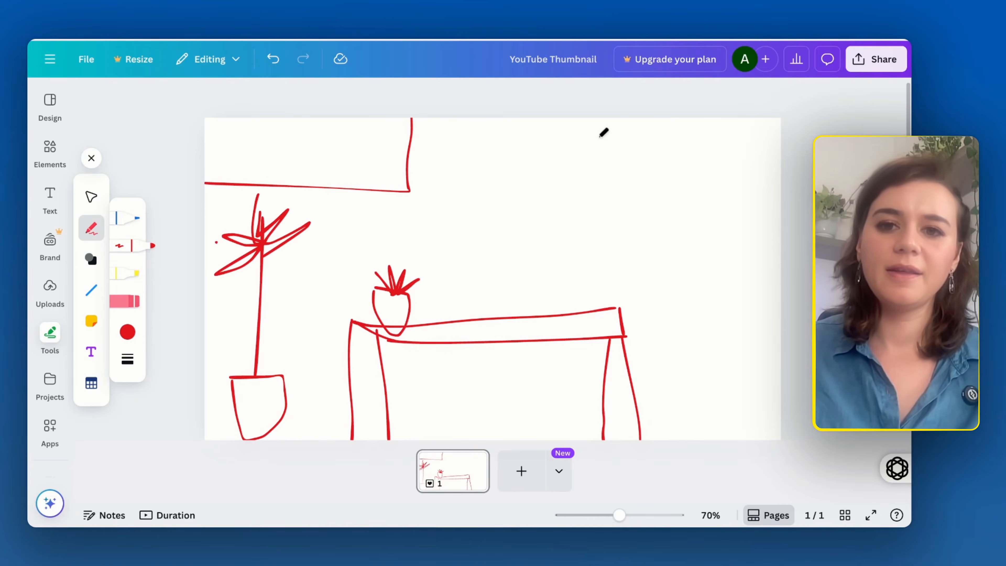
mouse_move(642, 119)
mouse_down()
mouse_move(645, 163)
mouse_move(810, 261)
mouse_up()
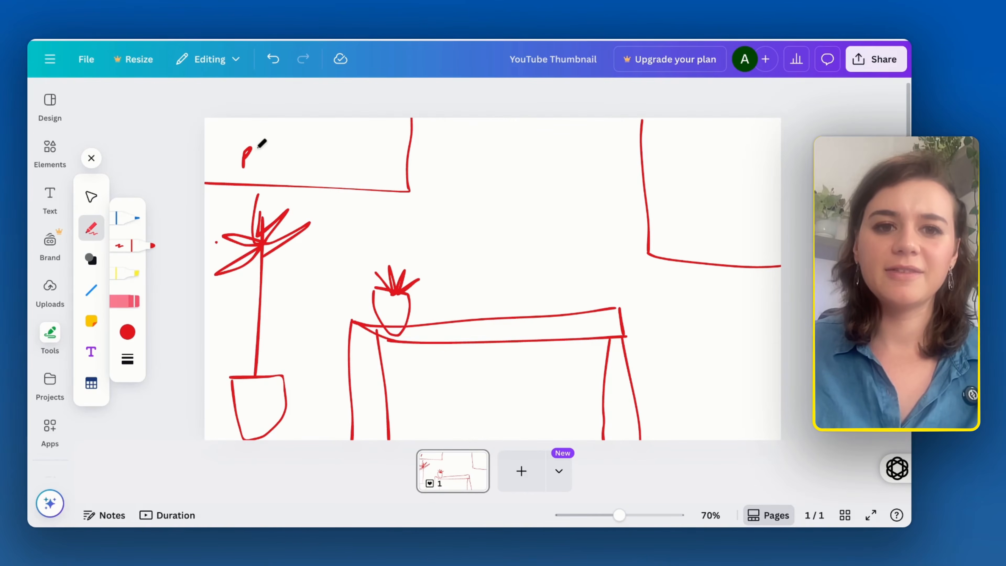
mouse_move(262, 143)
mouse_down()
mouse_move(303, 137)
mouse_move(370, 151)
mouse_up()
mouse_move(678, 181)
mouse_down()
mouse_move(689, 206)
mouse_move(765, 148)
mouse_up()
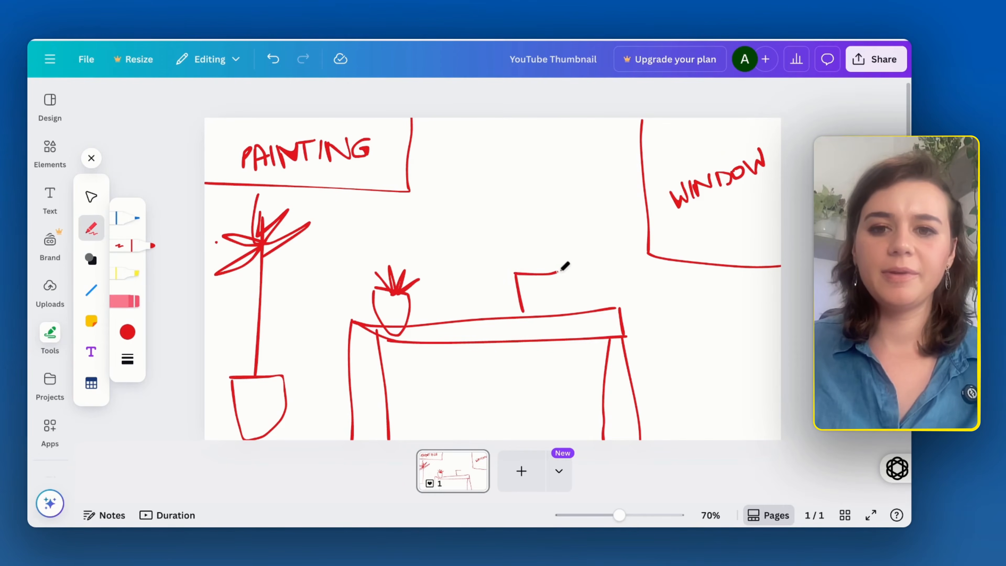
Step: Sketch a laptop on the right part of the desk and a small flat object near the desk's middle
mouse_move(558, 271)
mouse_down()
mouse_move(522, 309)
mouse_move(574, 319)
mouse_up()
drag(436, 327, 490, 335)
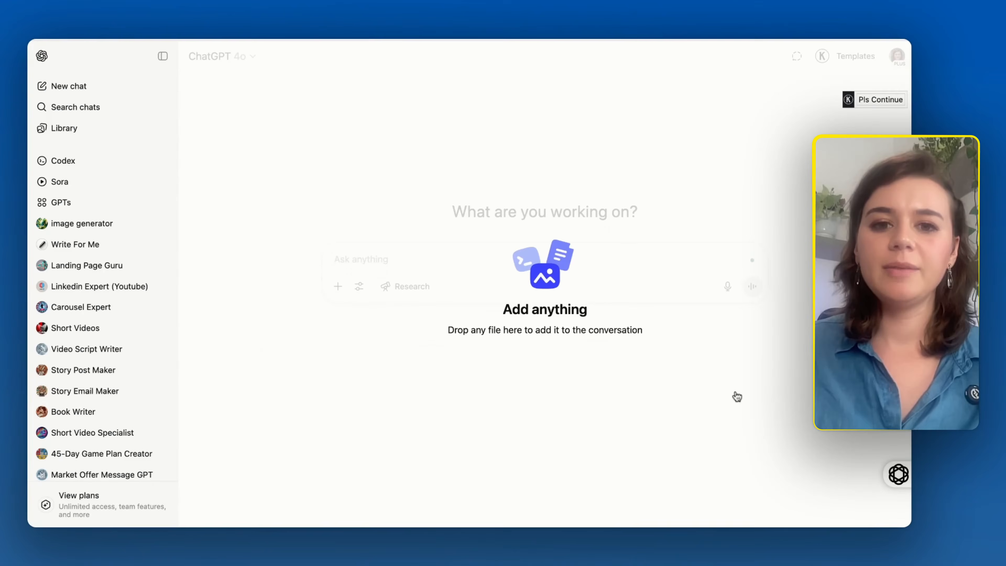
Step: In ChatGPT, attach the sketch, request a photorealistic 16:9 YouTube thumbnail that preserves its core layout and proportions, and open the generated image
drag(736, 396, 737, 396)
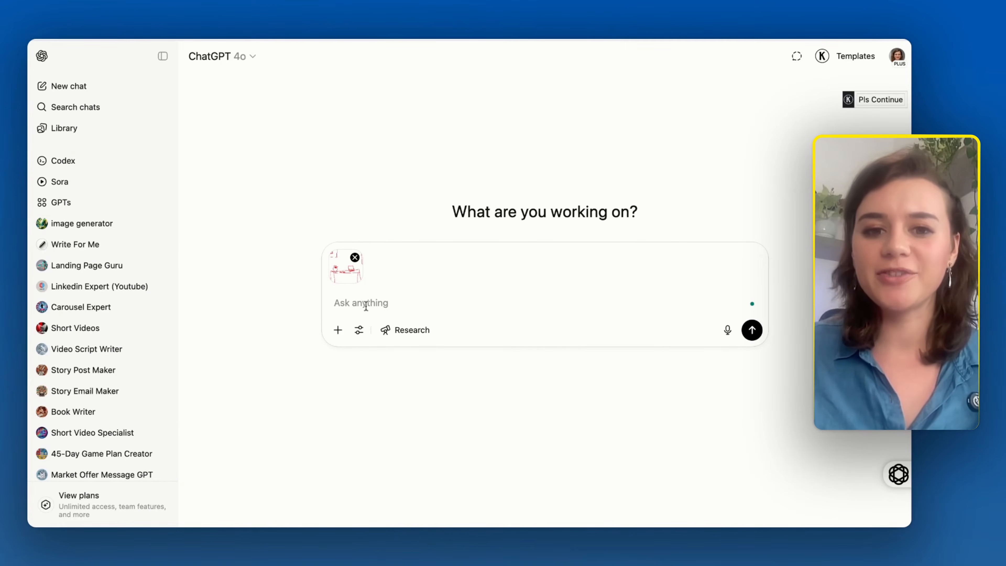
text(Turn this rough hand-drawn sketch into a photorealistic 16:9 YouTube thumbnail. Preserve the core layout and proportions from the sketch. The room should look like a real modern apartment or home office, with clean wooden textures, minimalistic decor, and soft natural lighting. The scene should feel warm, professional, and inviting—ideal for a YouTube creator workspace. Leave a clean focal area in the center or top third for potential text overlay)
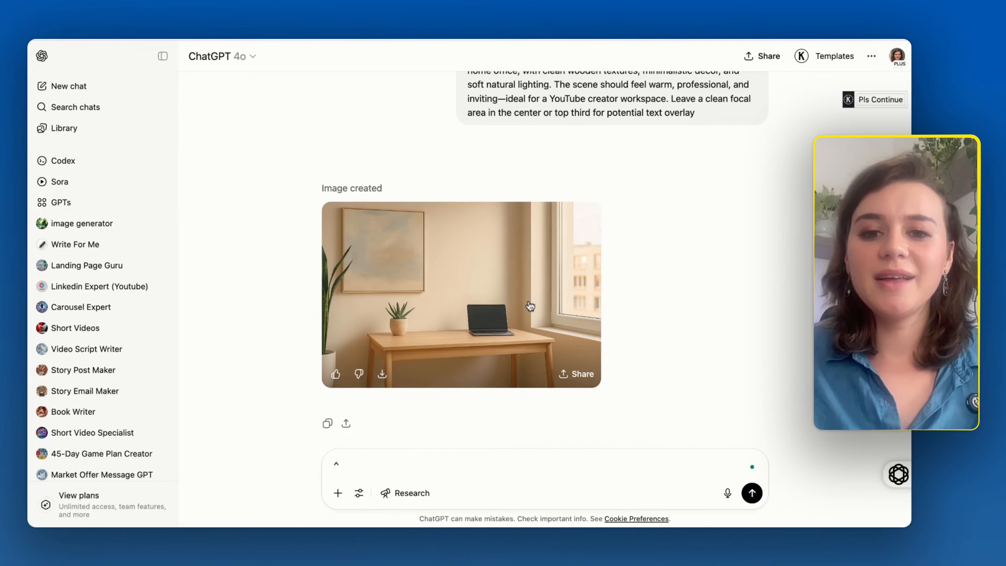
click(500, 325)
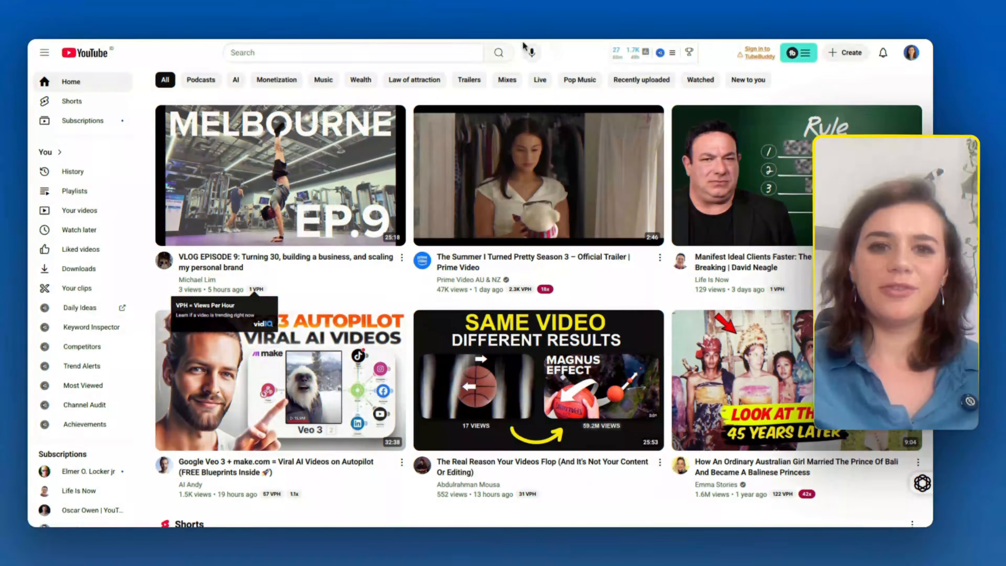
Step: Search YouTube for "brain" and browse the video thumbnails in the results
click(357, 49)
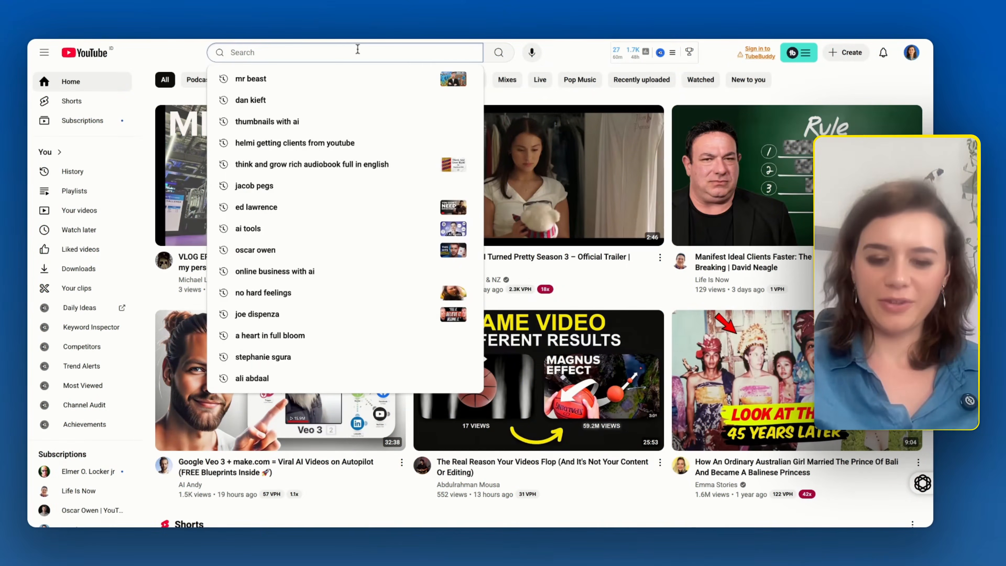
text(brain)
key(Return)
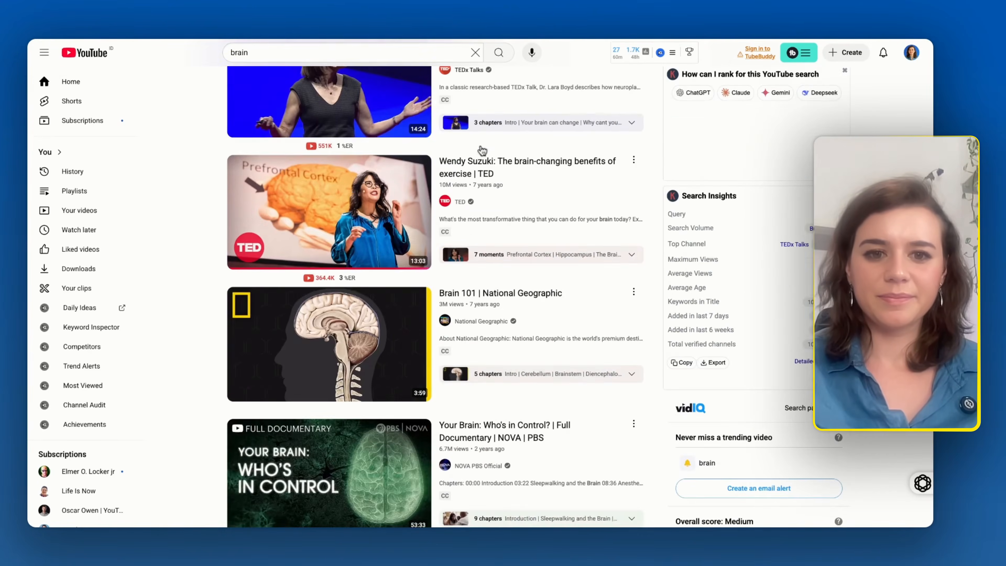
scroll(324, 104, down, 10)
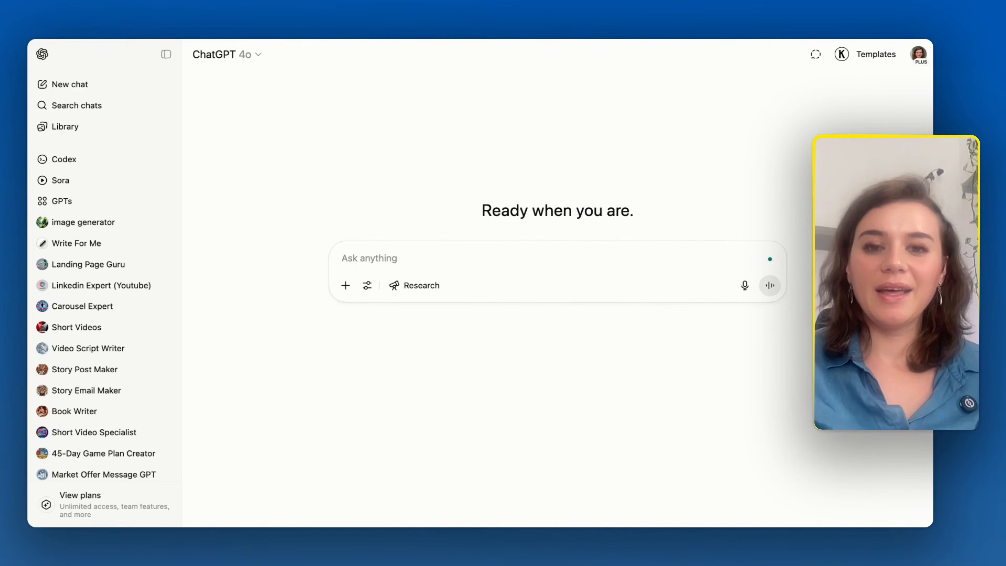
Step: In a new ChatGPT chat, attach the brain image and enter the bracketed prompt template for recreating an element in a cinematic, polished, professional style
drag(558, 277, 558, 277)
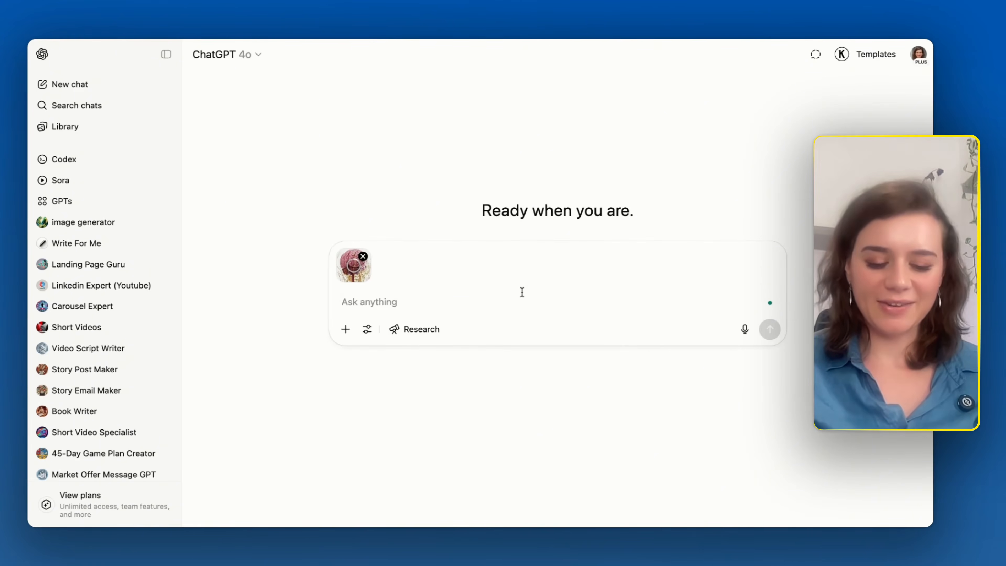
text(Recreate a [describe the element clearly – e.g., ‘3D glowing icon of a brain made of energy circuits’] in a more cinematic, polished, and professional style. Improve the [list specific qualities – e.g., lighting, color depth, symmetry, edge clarity]. The design should feel [tone – e.g., high-tech, mysterious, premium]. Place it on a [background preference – e.g., solid black background for isolation or transparent alpha-ready background]. Final result should be ideal for [intended use – e.g., YouTube thumbnails, overlays, digital branding], with clean visual hierarchy and visual impact.)
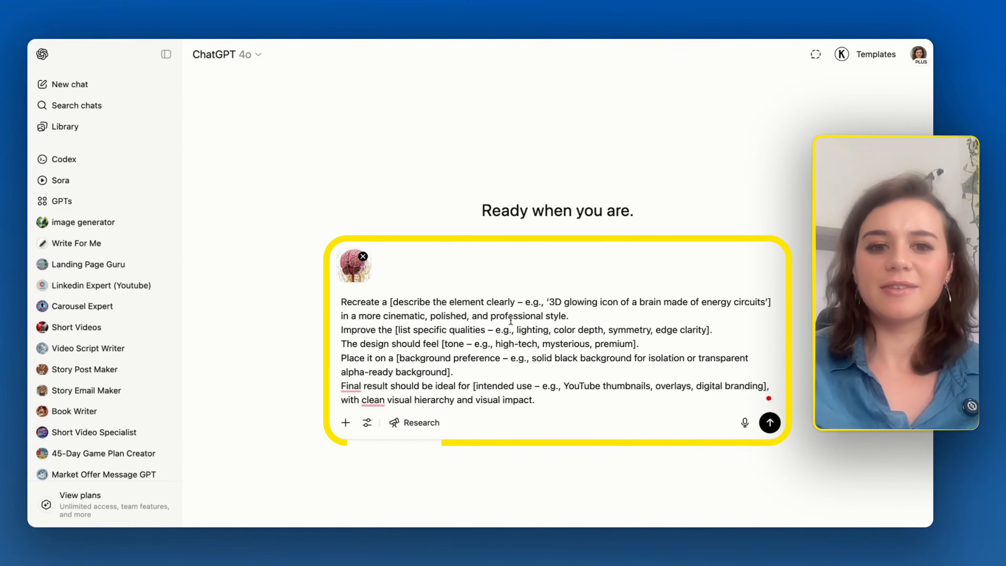
Step: Fill the template's first placeholders with "3d brain" as the element, "color depth" as the quality and "premium" as the tone
drag(390, 301, 771, 302)
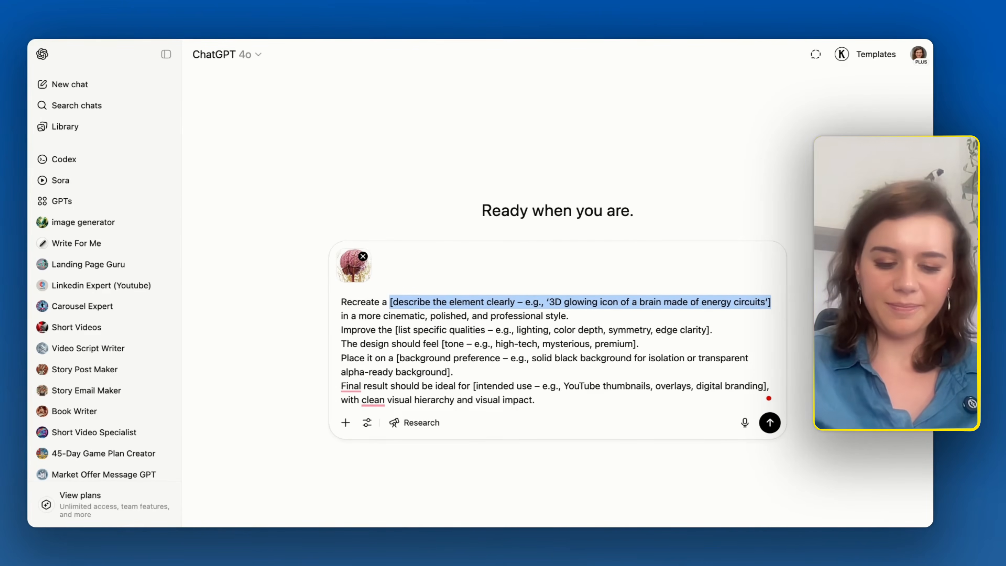
text(3d brain)
drag(395, 316, 555, 316)
key(BackSpace)
drag(445, 316, 595, 330)
key(BackSpace)
key(BackSpace)
click(491, 330)
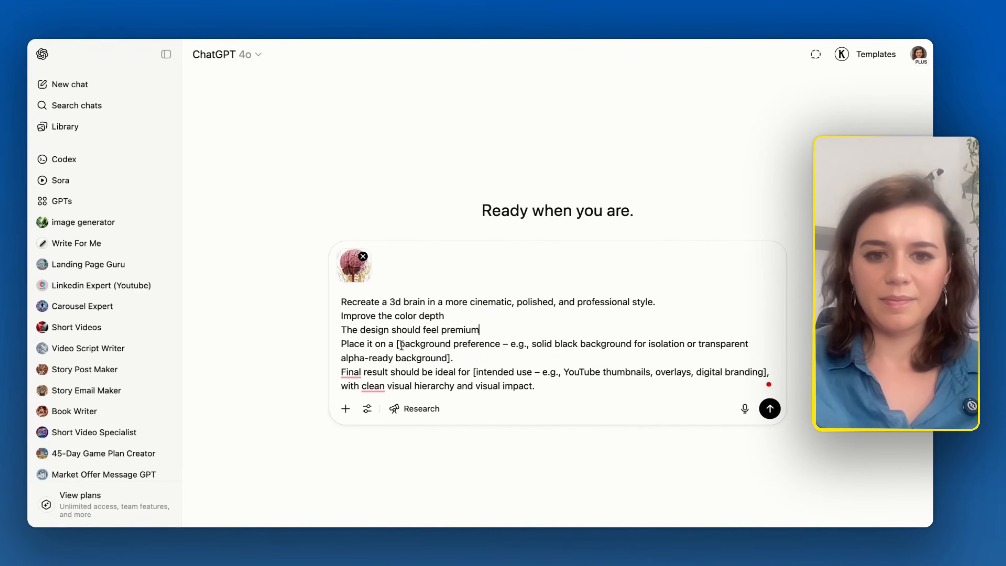
Step: Reduce the background placeholder to a transparent alpha-ready background, trim the intended-use placeholder, and submit the prompt
drag(395, 343, 685, 343)
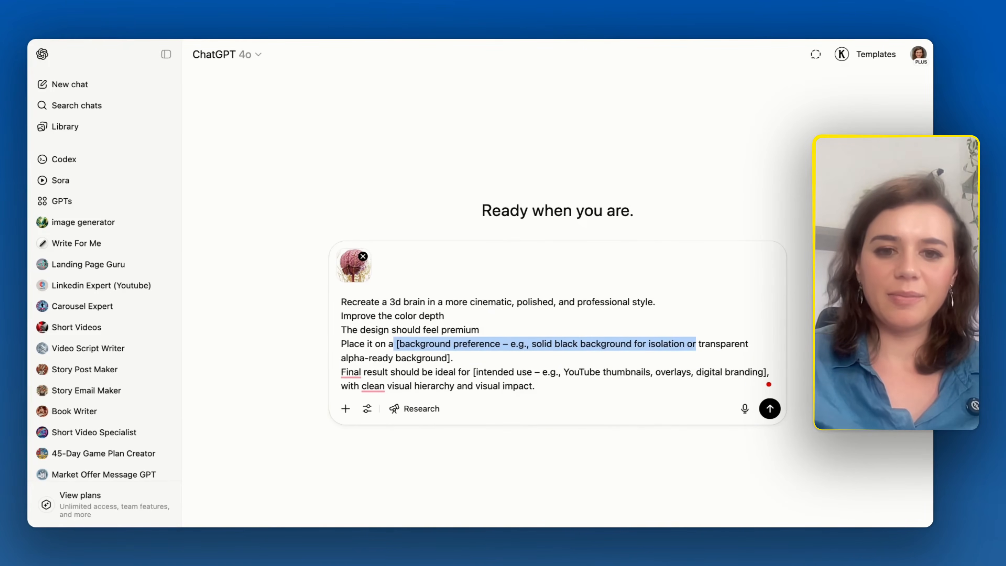
key(BackSpace)
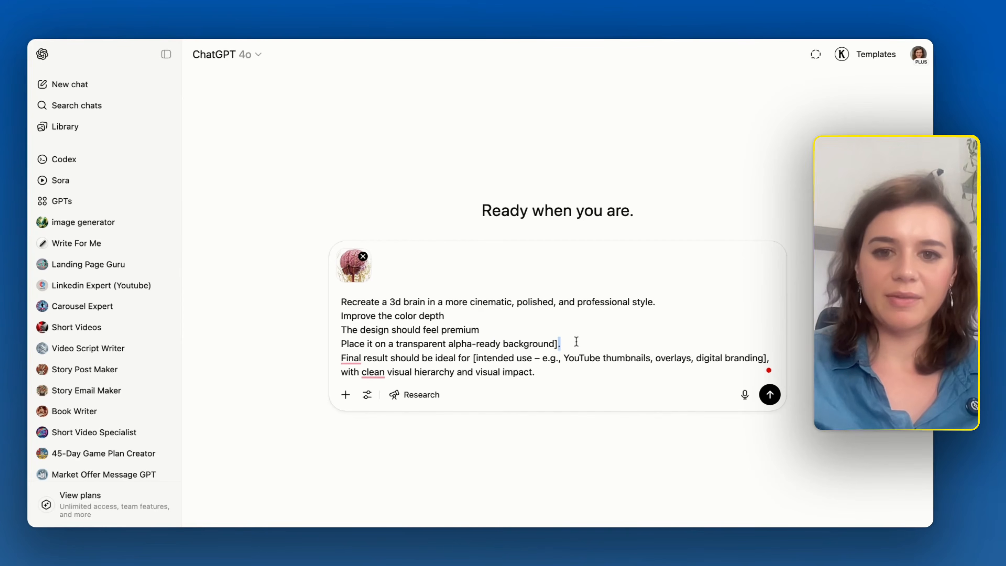
drag(471, 358, 689, 358)
key(BackSpace)
key(BackSpace)
key(Return)
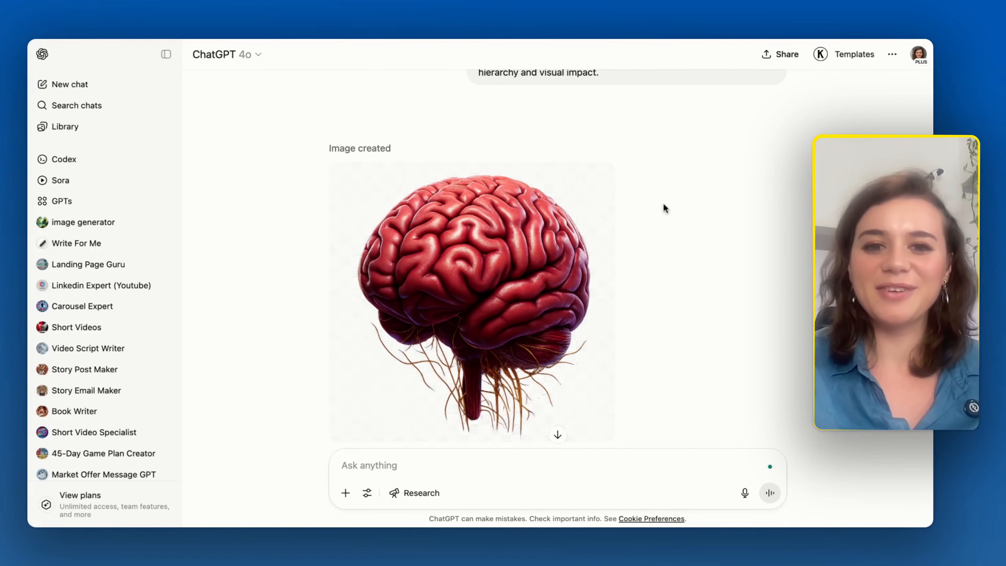
Step: Bring the generated brain image onto the blank second page in Canva and scale it down on the page's left half
mouse_move(487, 190)
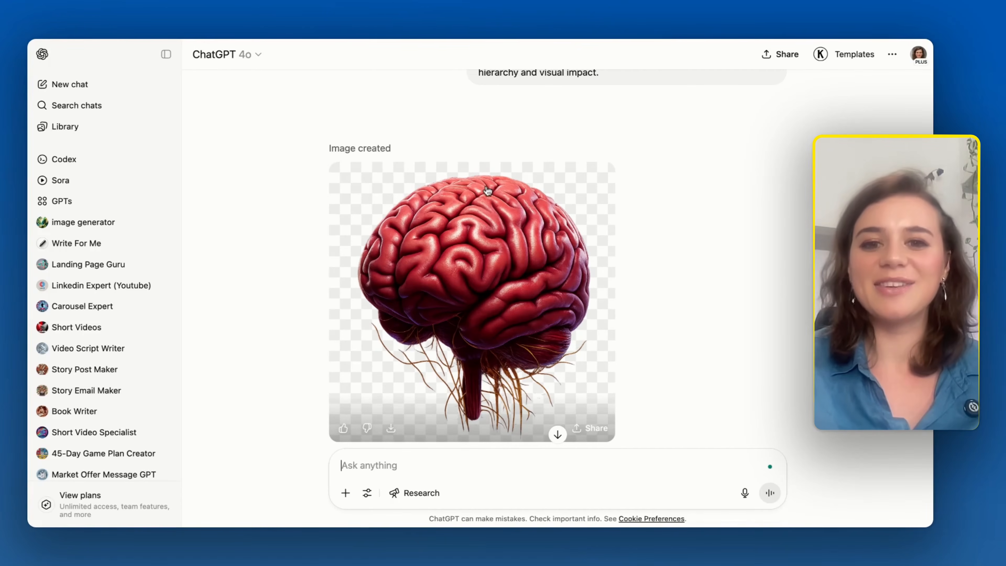
click(480, 224)
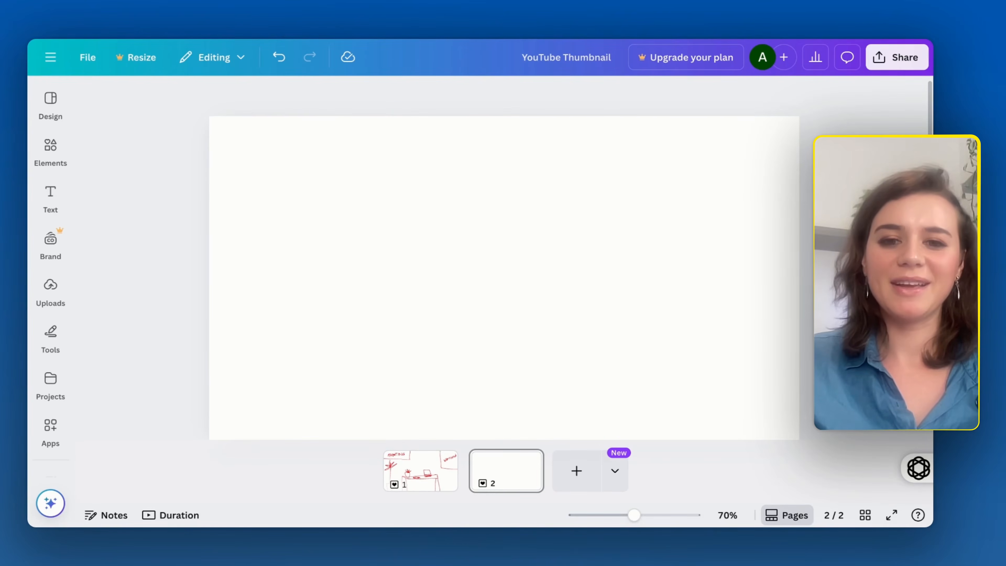
key(ctrl+v)
drag(531, 169, 500, 203)
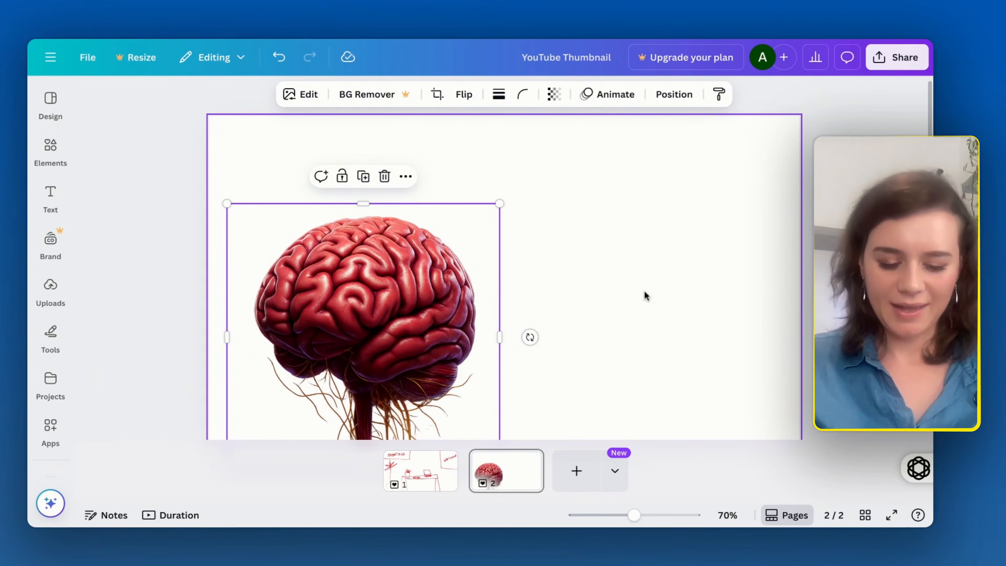
Step: Paste the cutout photo of the pointing woman onto the right half of the page, facing the brain
click(645, 295)
key(ctrl+v)
click(258, 156)
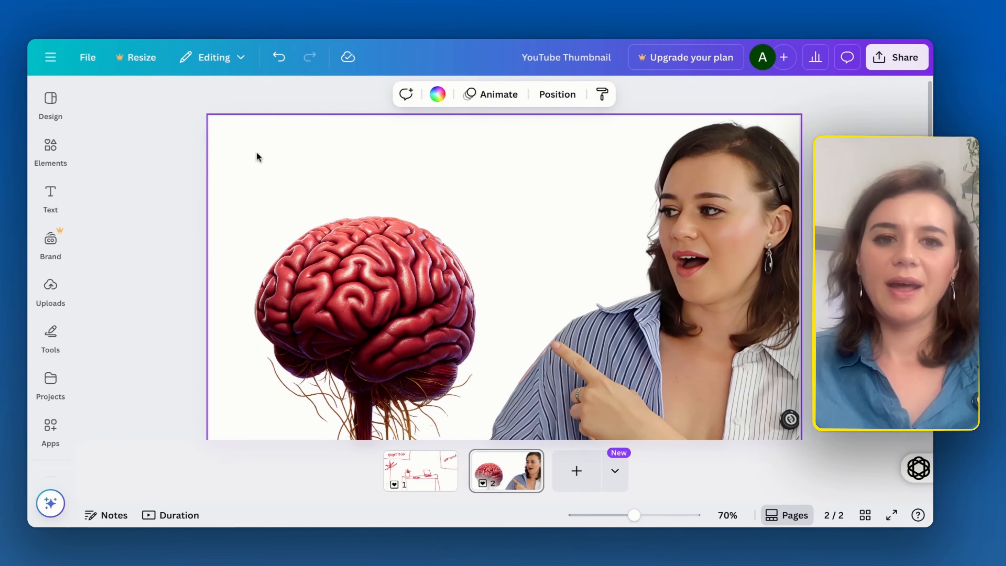
Step: Paste the blue background behind the brain and the woman, and slightly enlarge and reposition the brain
key(ctrl+v)
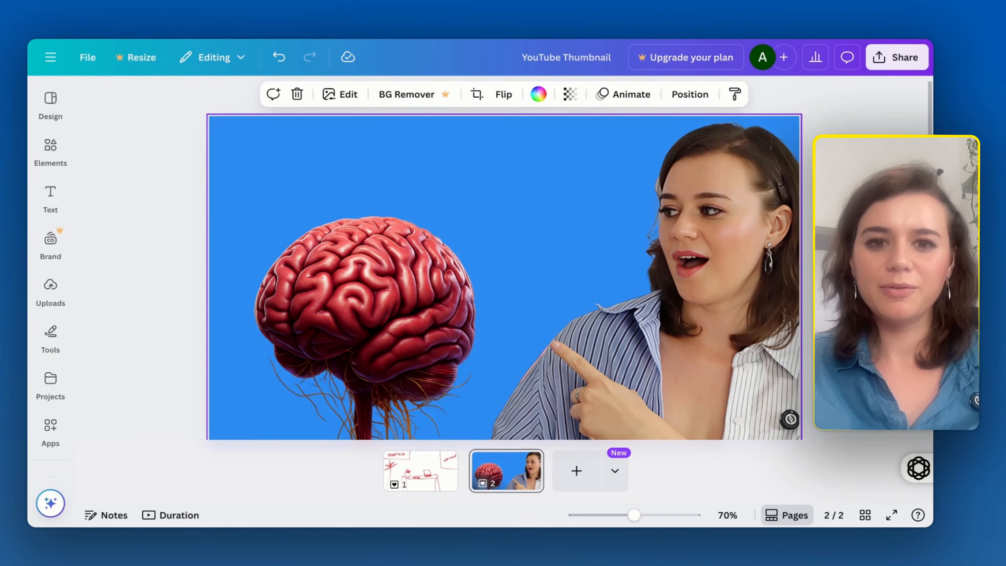
click(317, 265)
drag(499, 203, 511, 195)
drag(418, 254, 414, 271)
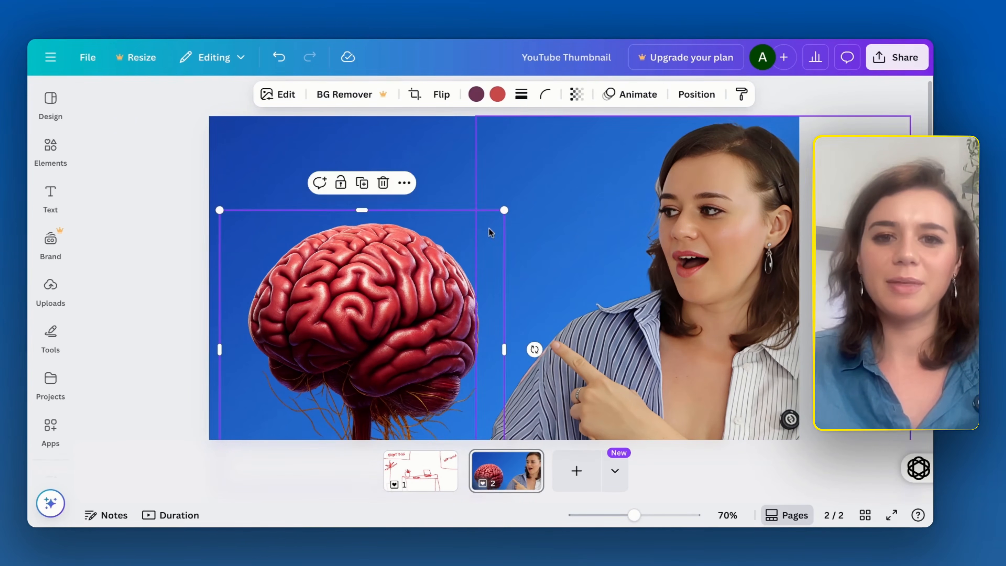
Step: Add the white heading "The FOCUS Switch" above the brain and apply the Lift text effect to it
key(t)
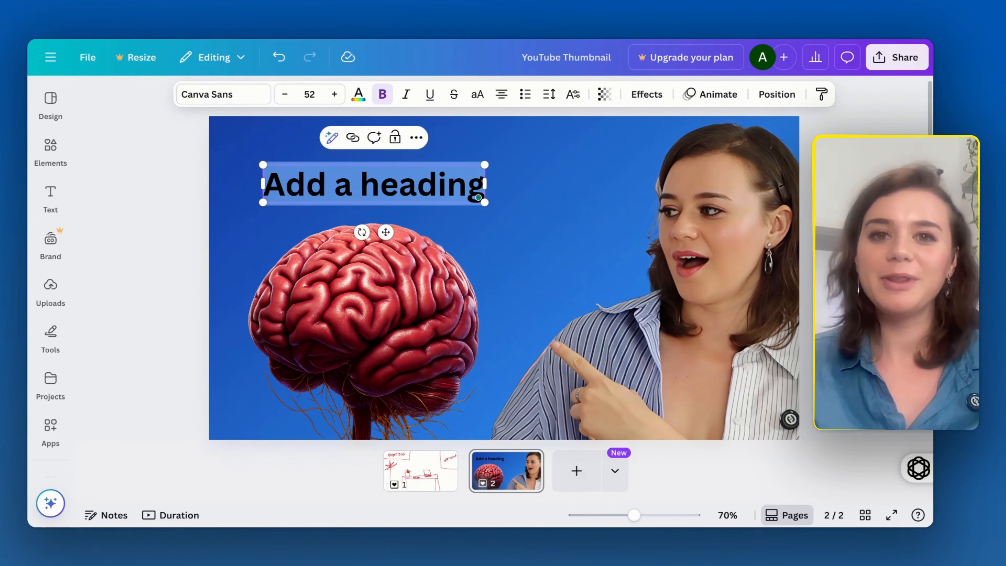
text(The FOCUS Switch)
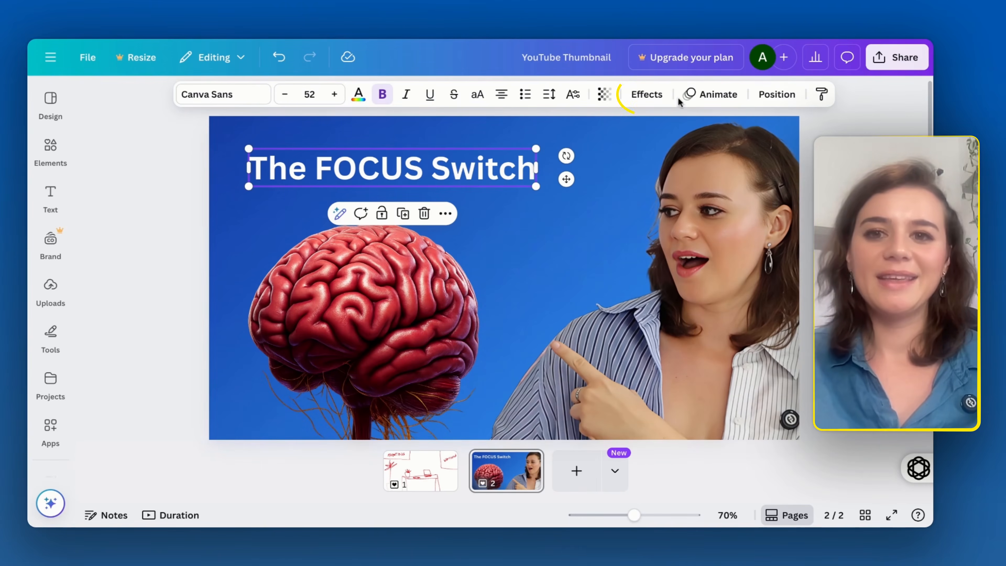
click(647, 94)
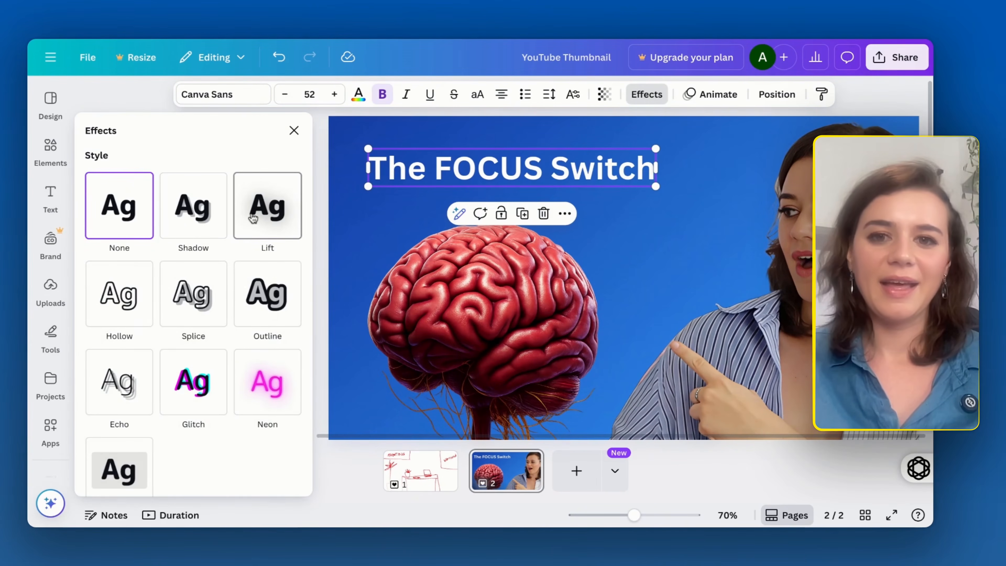
click(267, 206)
key(Escape)
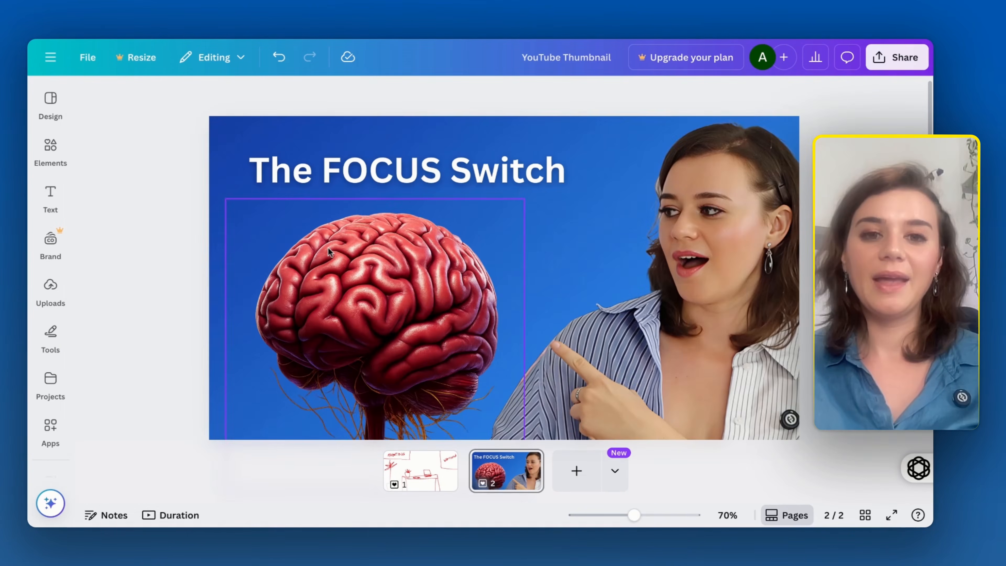
Step: Open the image editing options for the brain
click(331, 253)
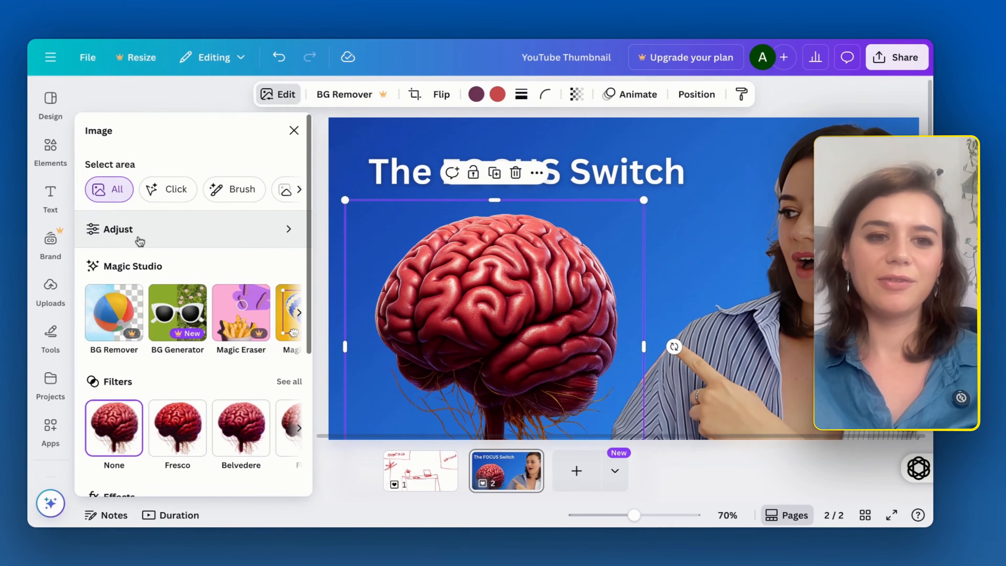